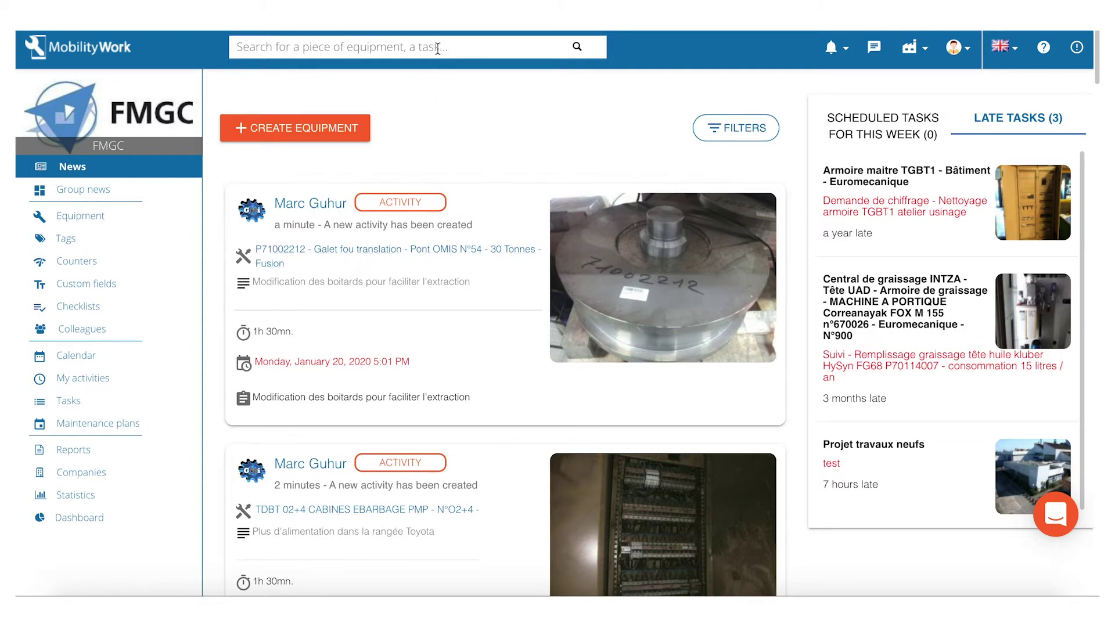
Start a new equipment record named "Leroy Somer" and add the motor photo as its image.
left_click(344, 130)
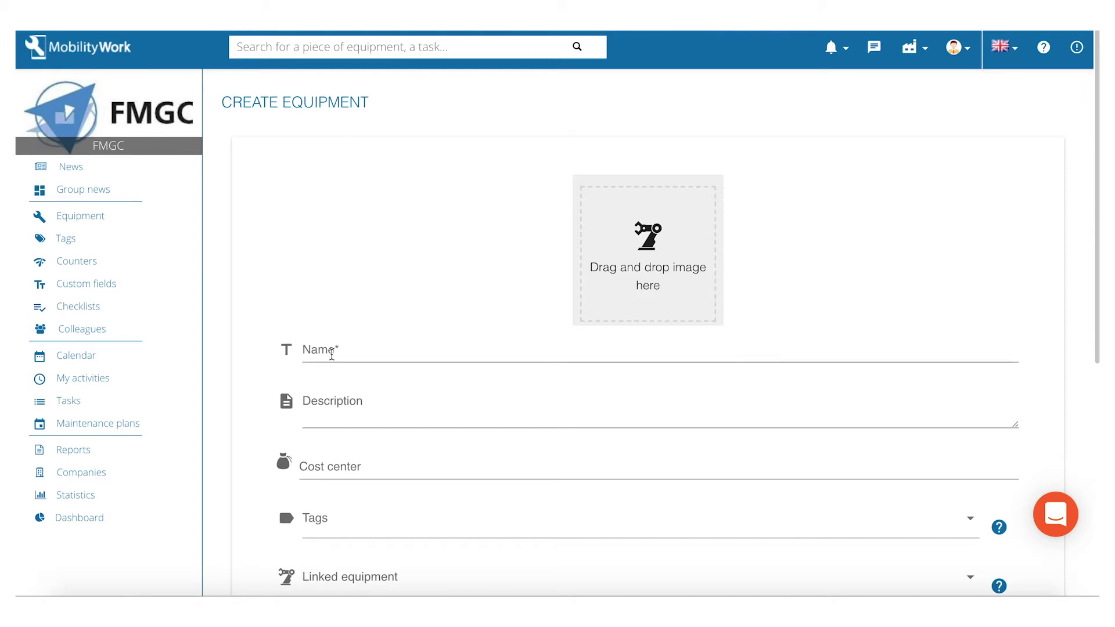
left_click(307, 351)
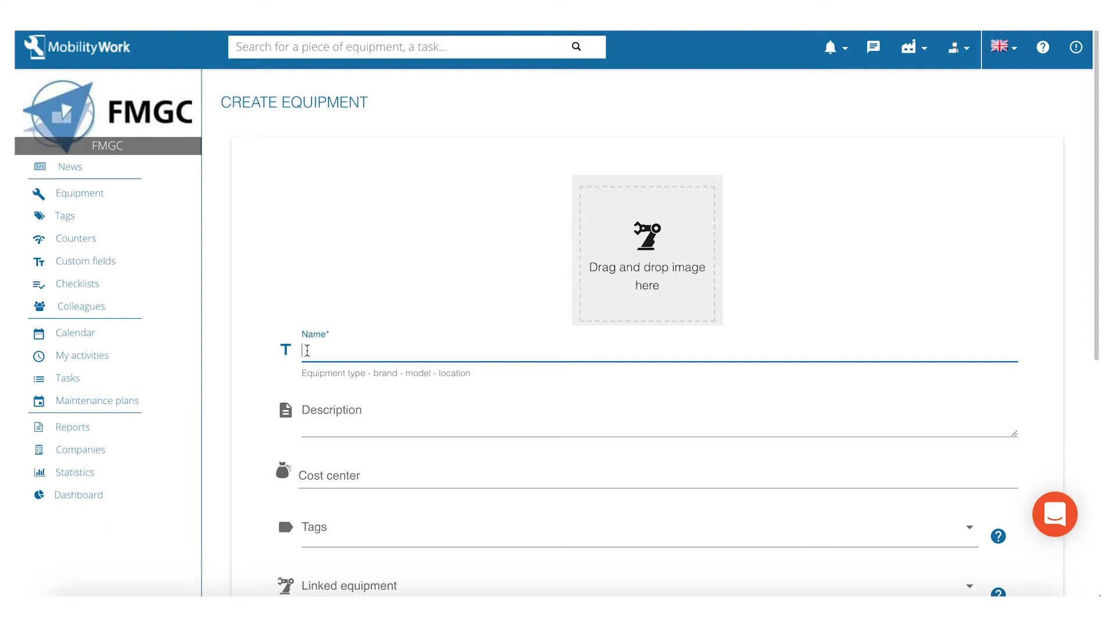
type("Leroy Somer")
left_click(643, 235)
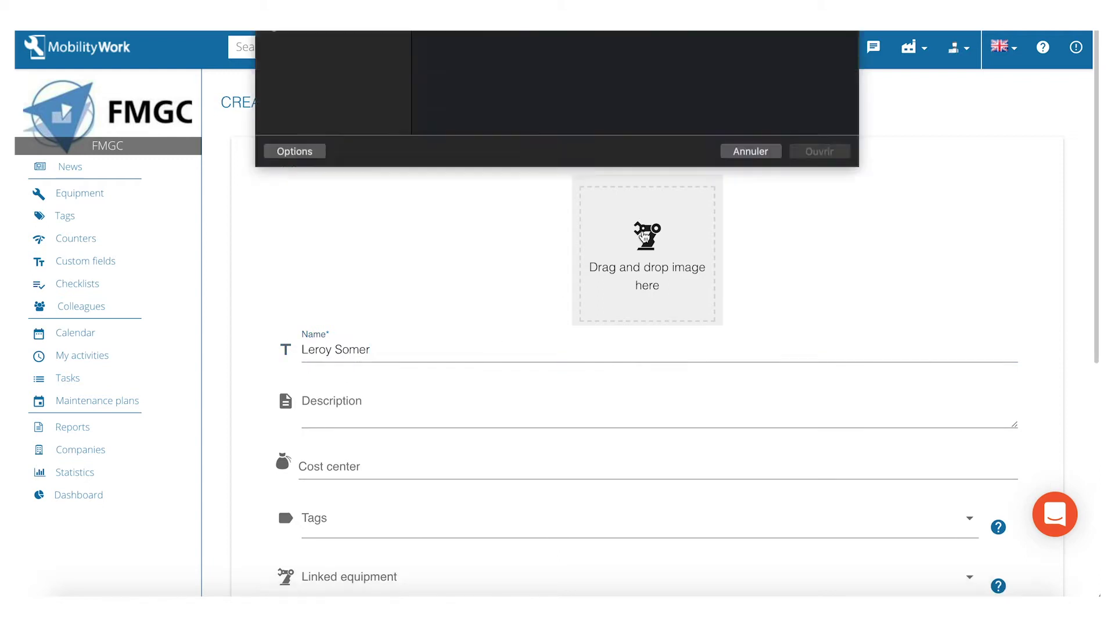
double_click(452, 89)
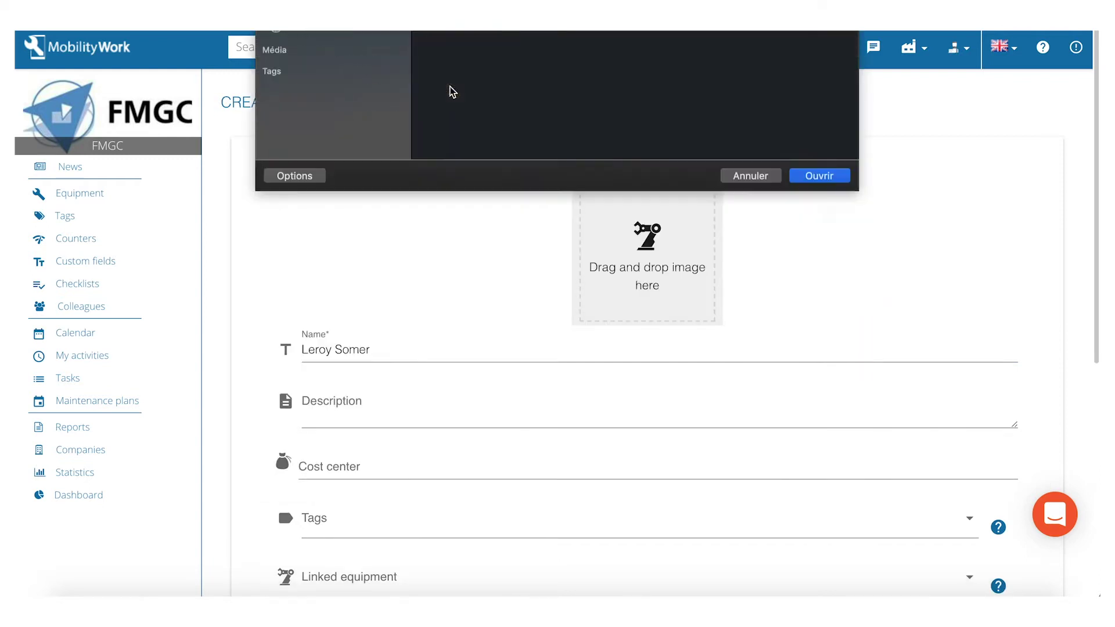
Fill in "description" as the equipment's description and "line 1" as its cost center.
scroll(445, 301, "down", 2)
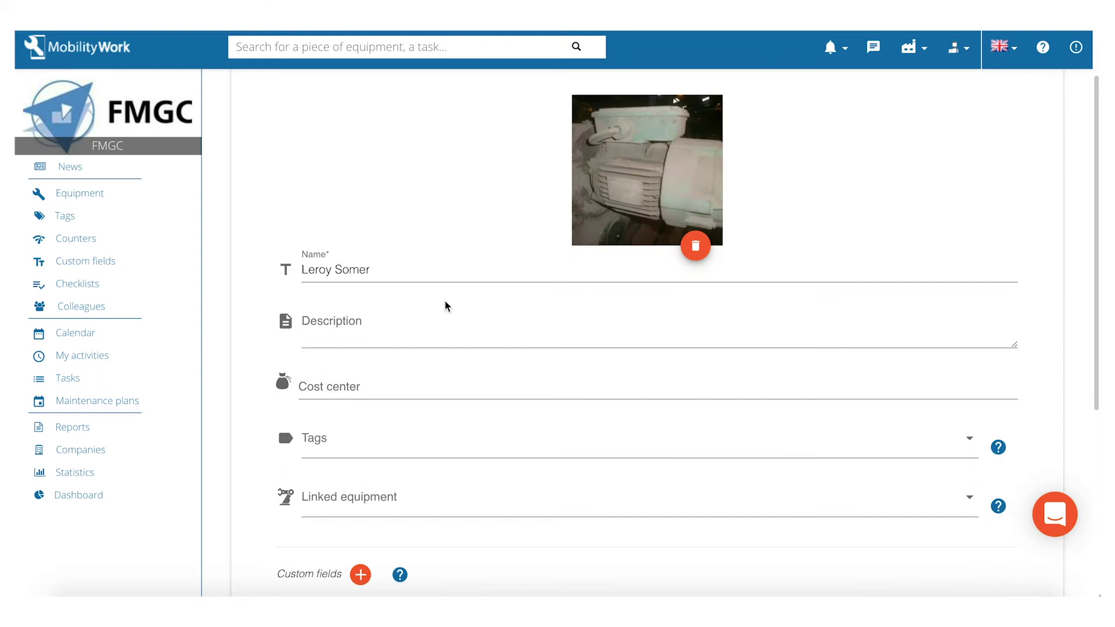
left_click(402, 329)
type("description")
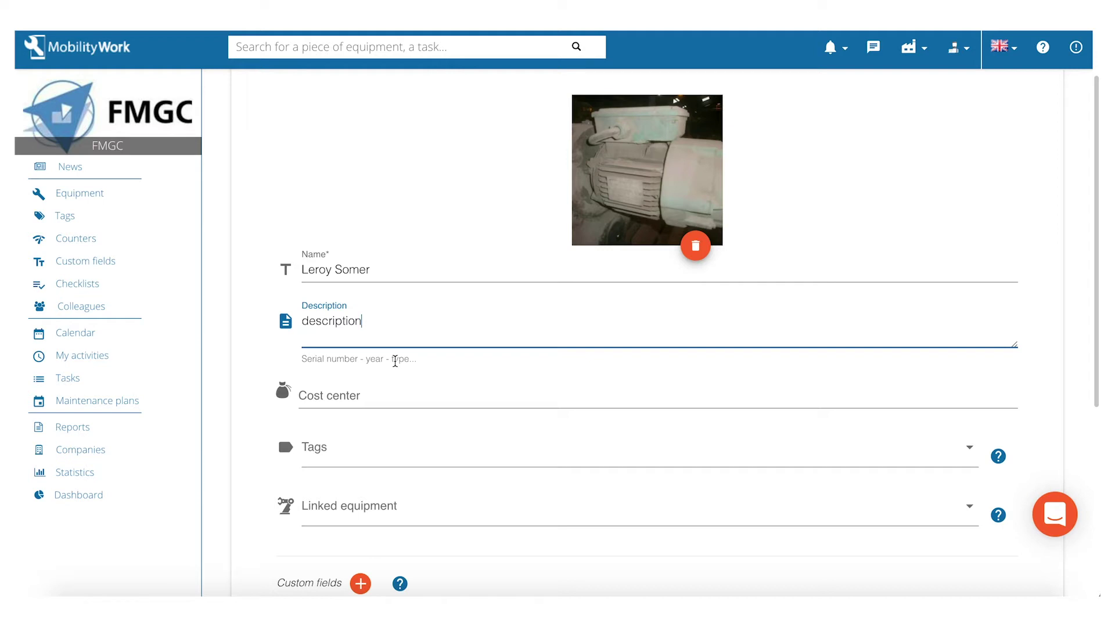
scroll(395, 361, "down", 1)
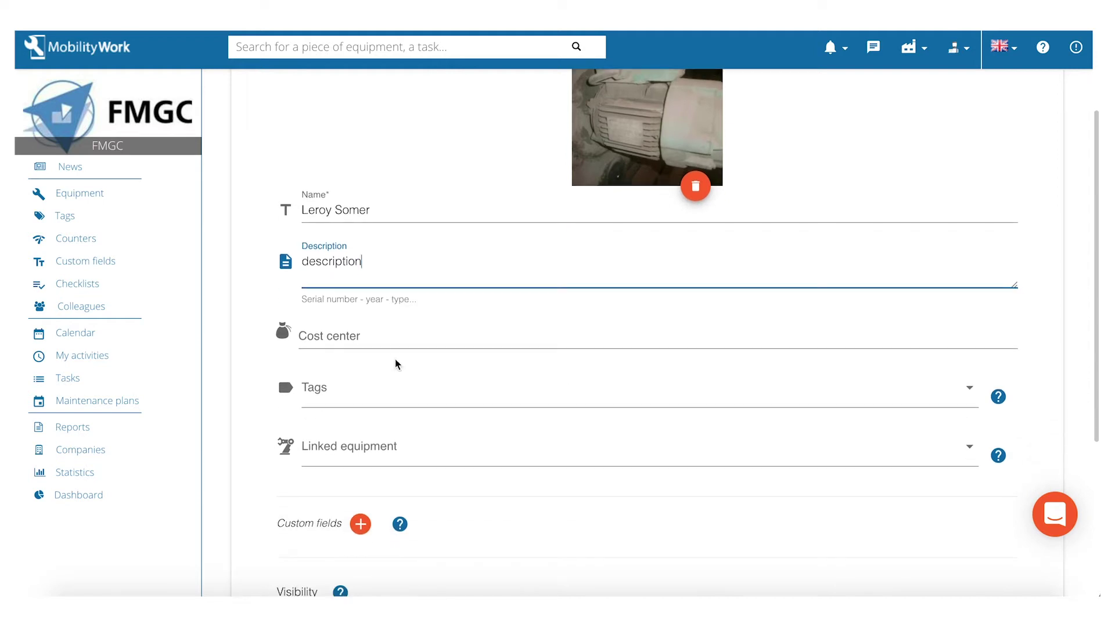
left_click(393, 342)
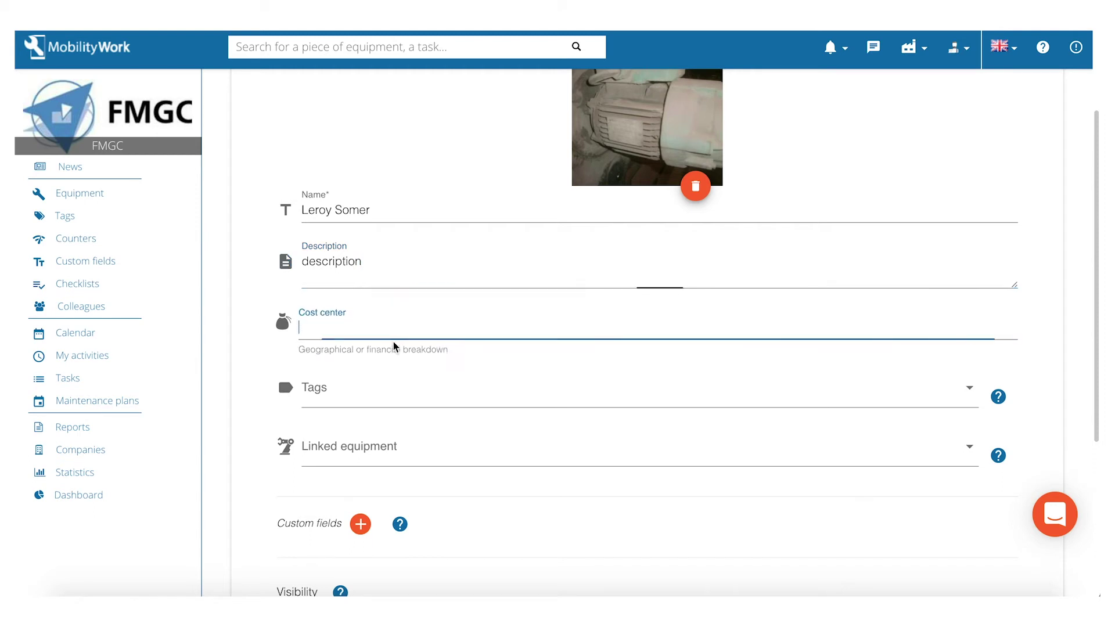
type("line 1")
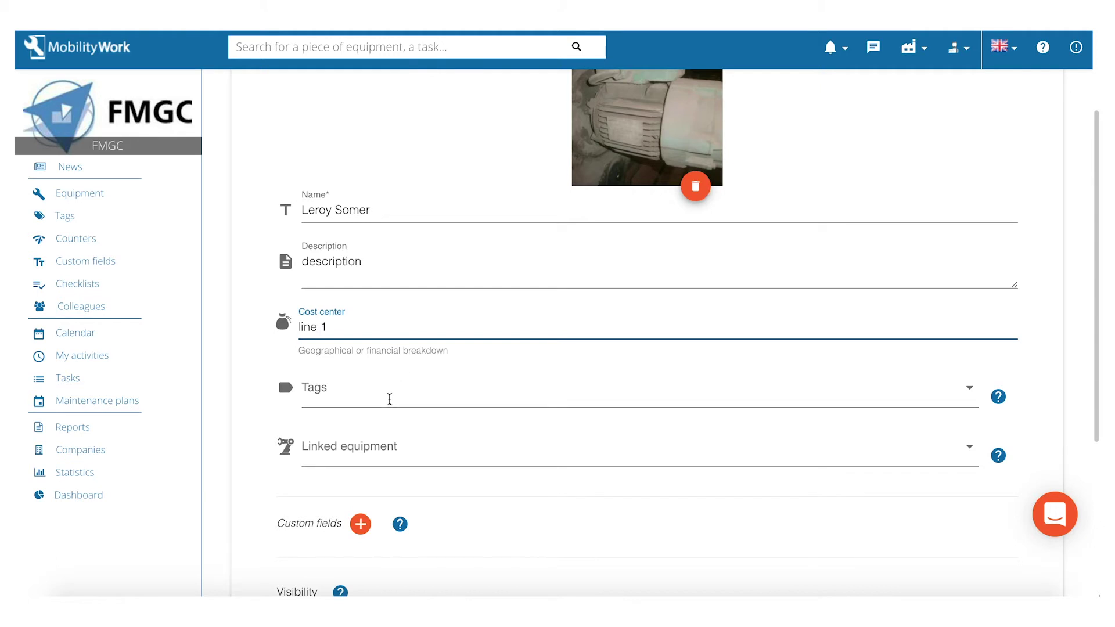
Find the "curative" tag with the filter "cur" and assign it to the equipment.
scroll(391, 398, "down", 1)
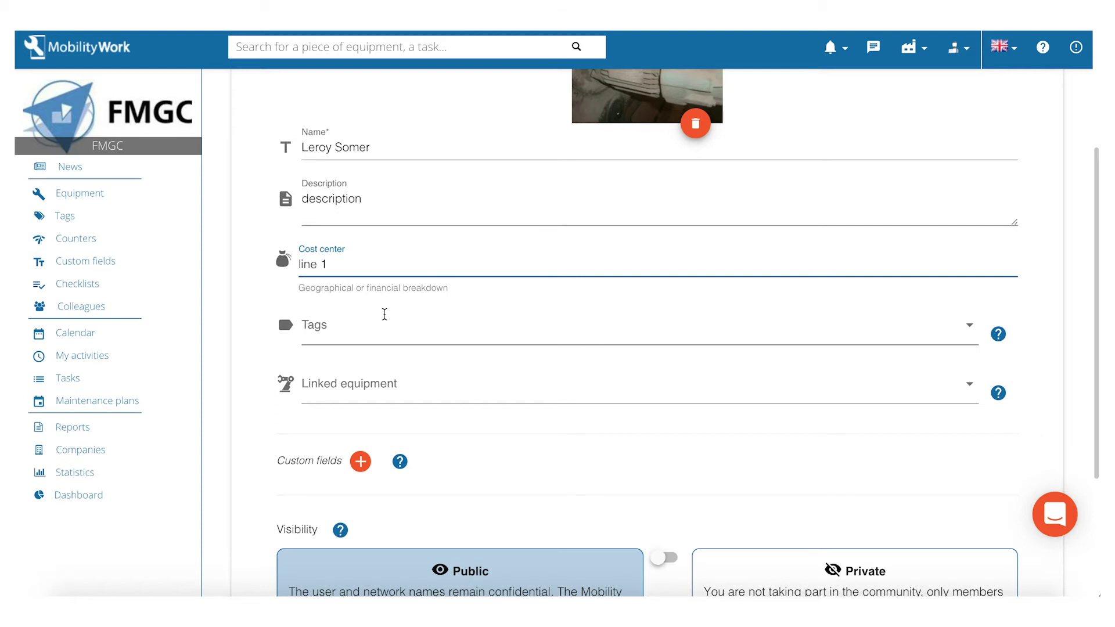
left_click(384, 316)
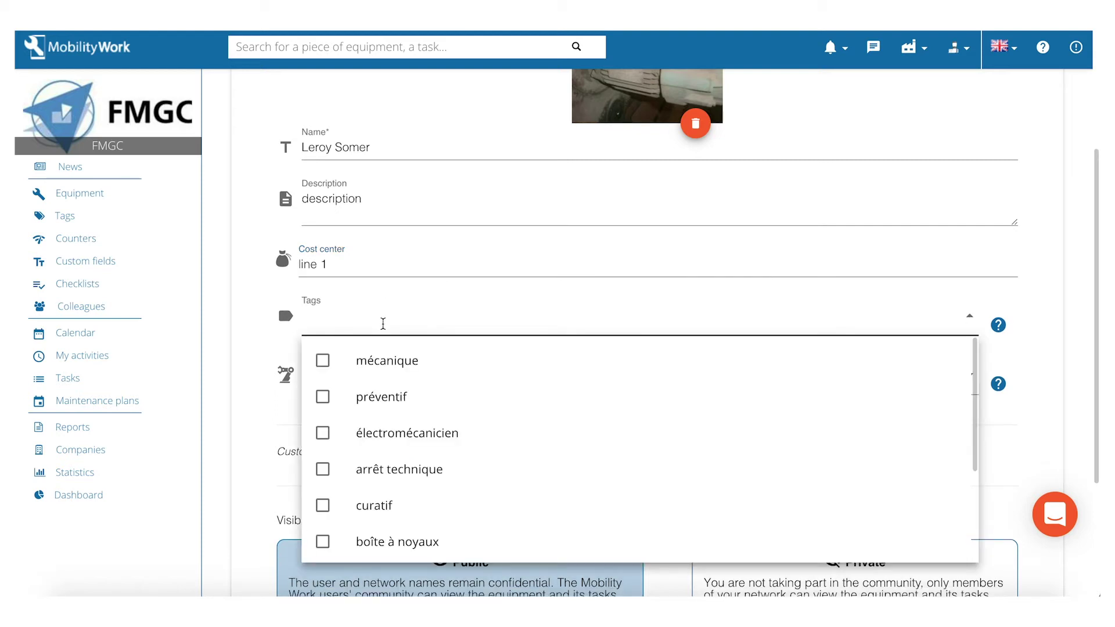
type("cur")
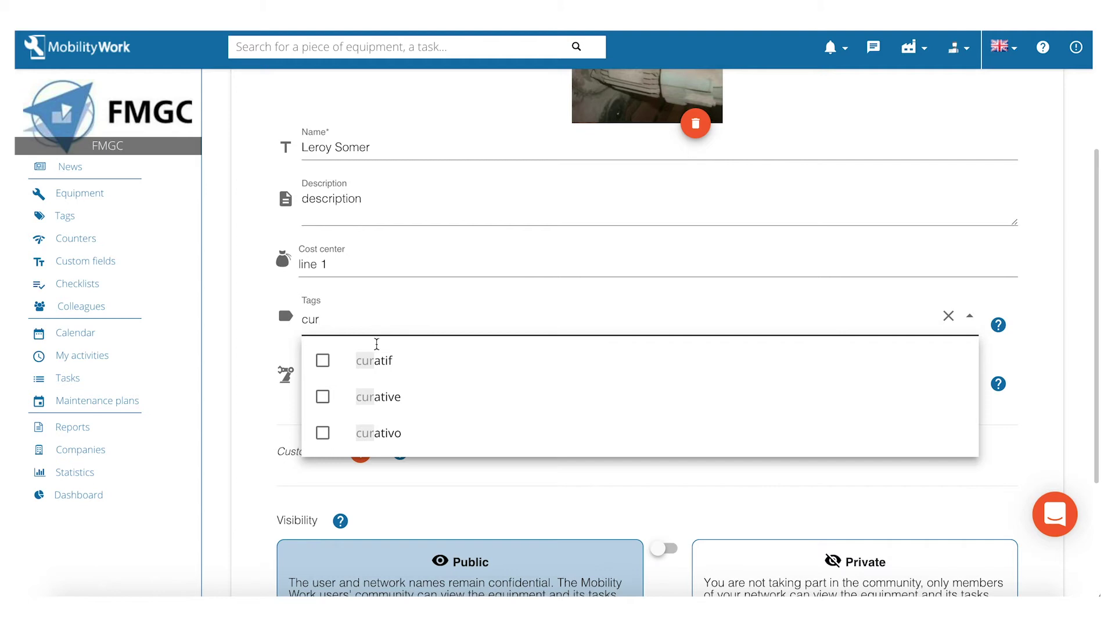
left_click(323, 400)
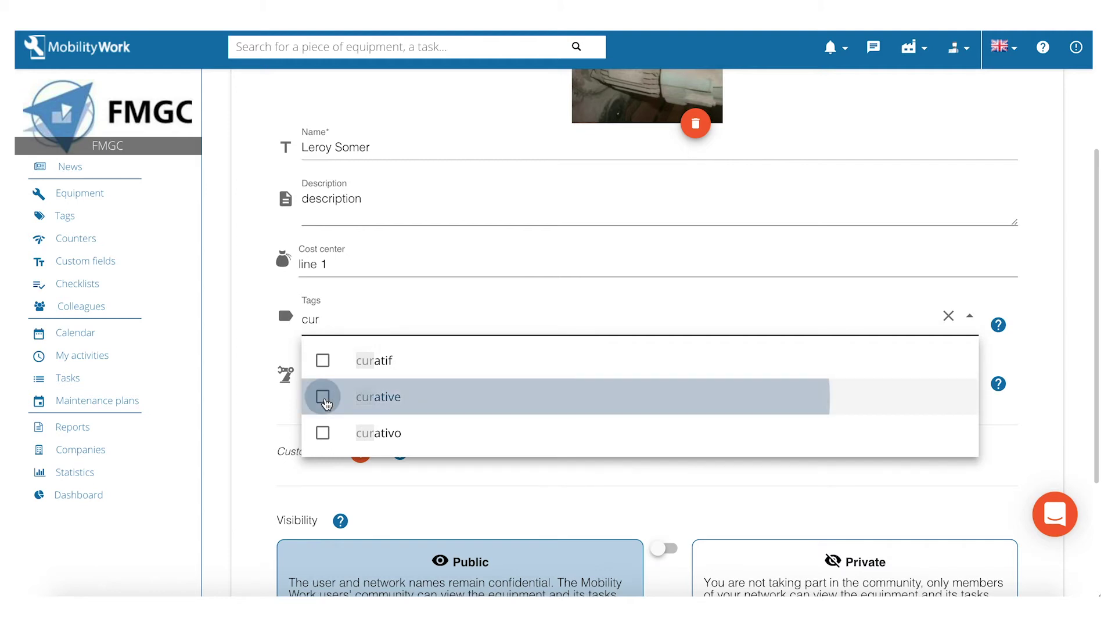
left_click(238, 419)
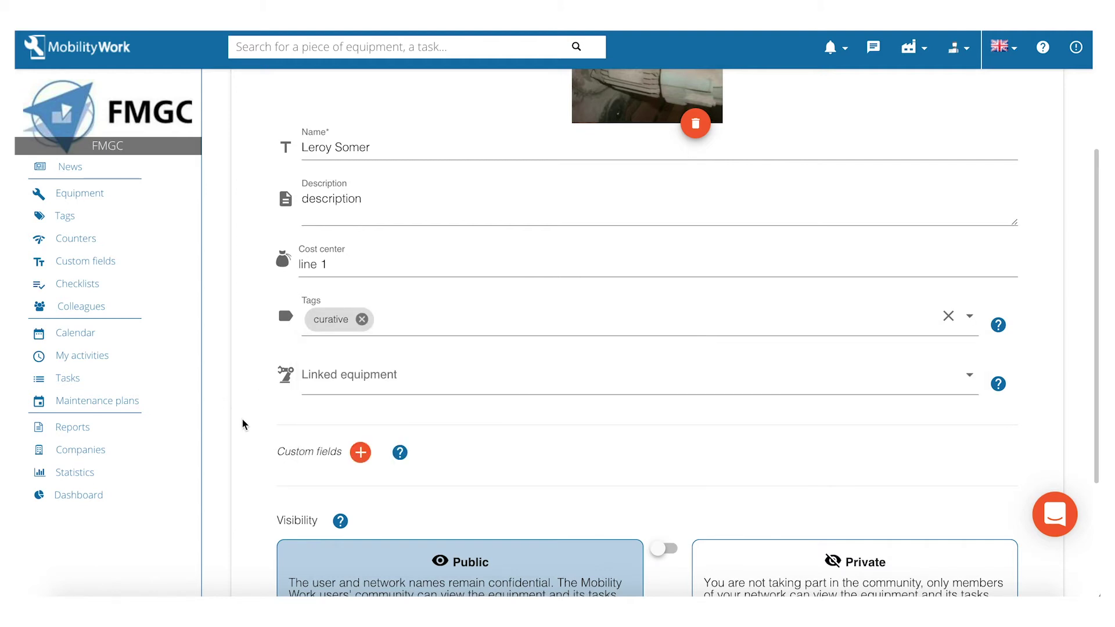
Mark the equipment as a spare part to examine the location, price, stock and item code fields, and unmark it again.
scroll(344, 366, "down", 1)
scroll(343, 366, "down", 2)
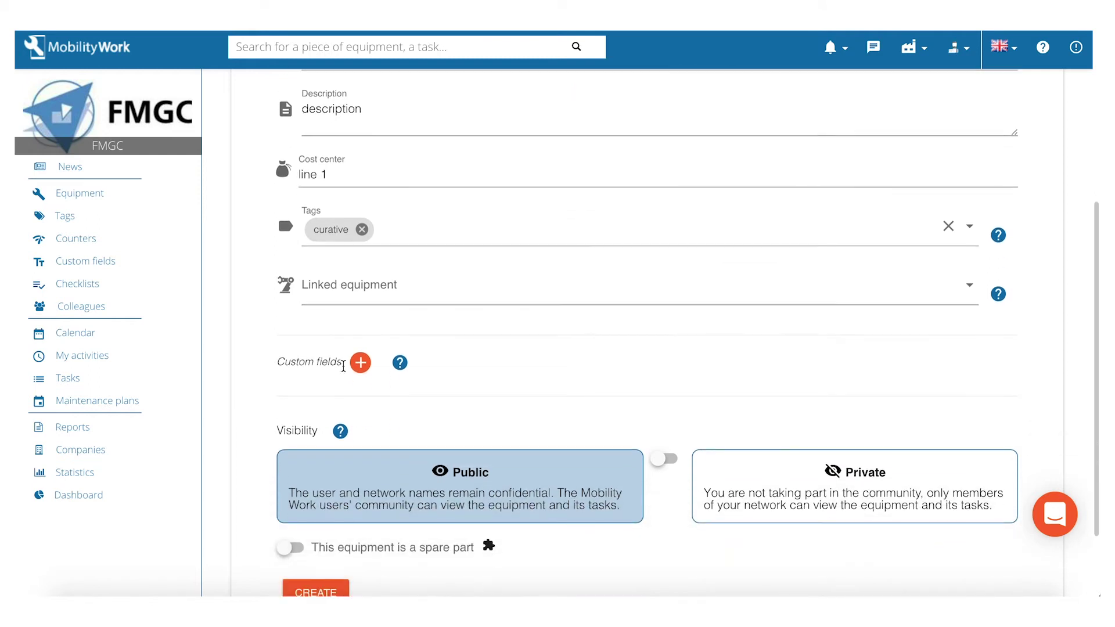
scroll(472, 368, "down", 2)
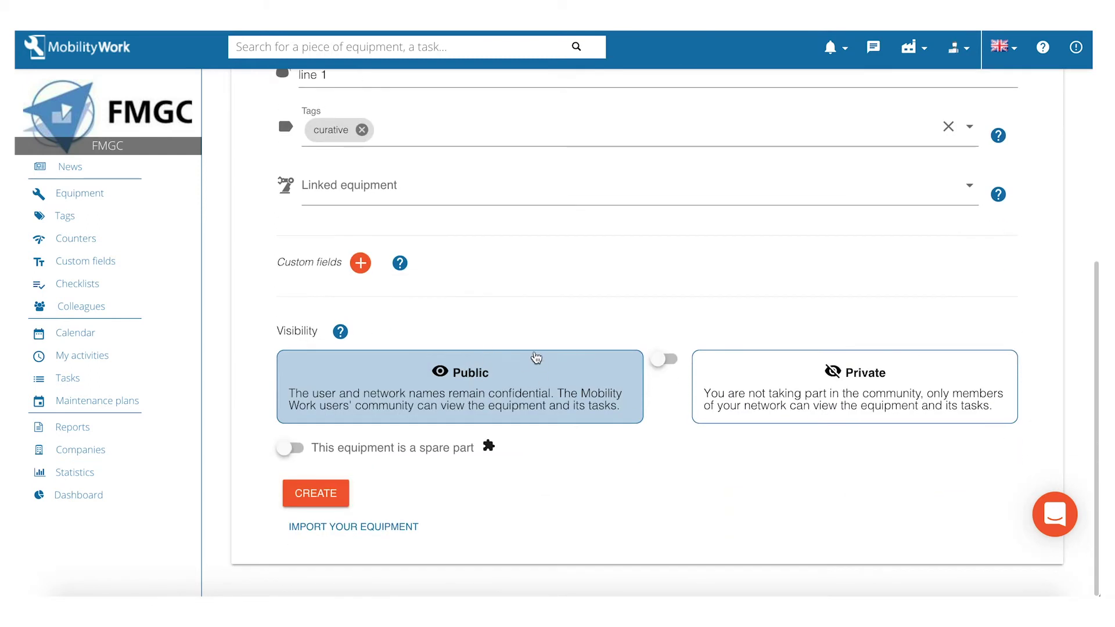
left_click(291, 454)
scroll(291, 454, "down", 3)
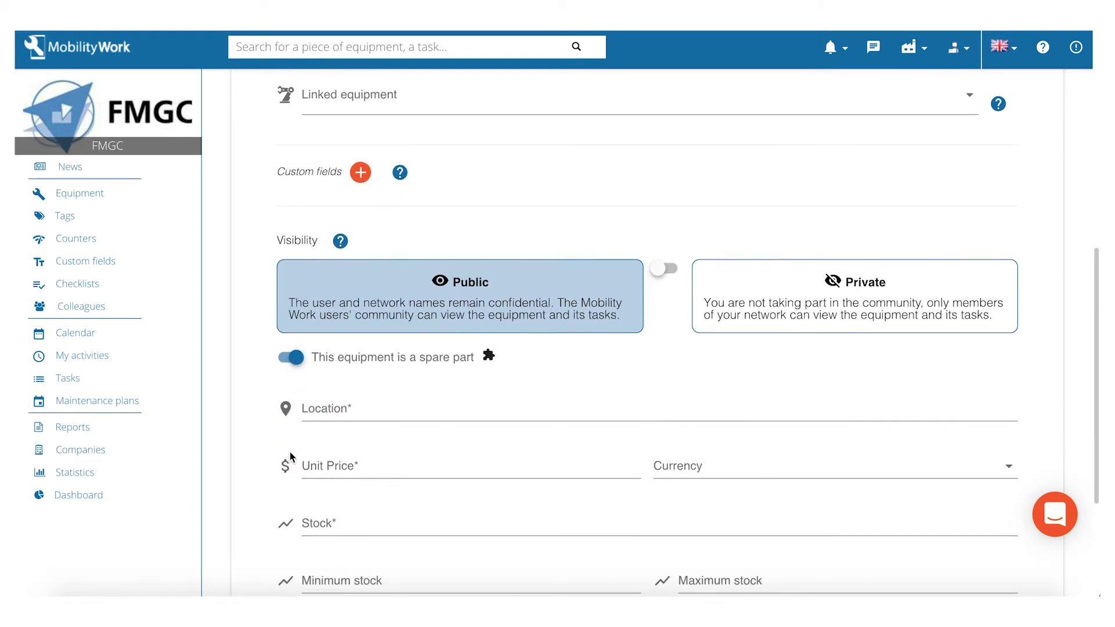
scroll(291, 452, "down", 1)
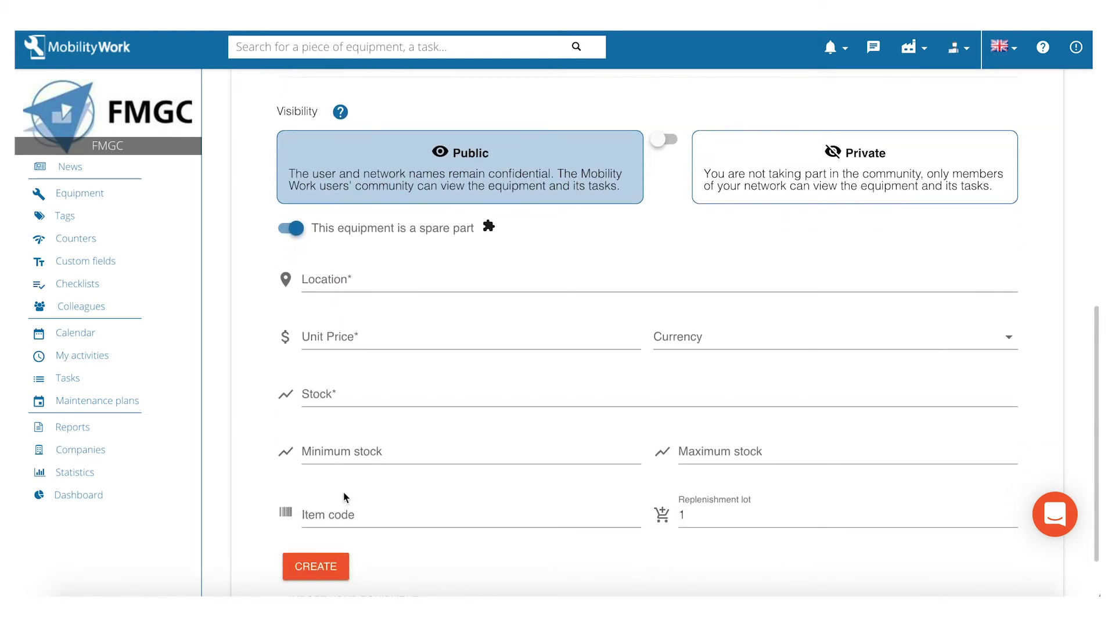
left_click(331, 515)
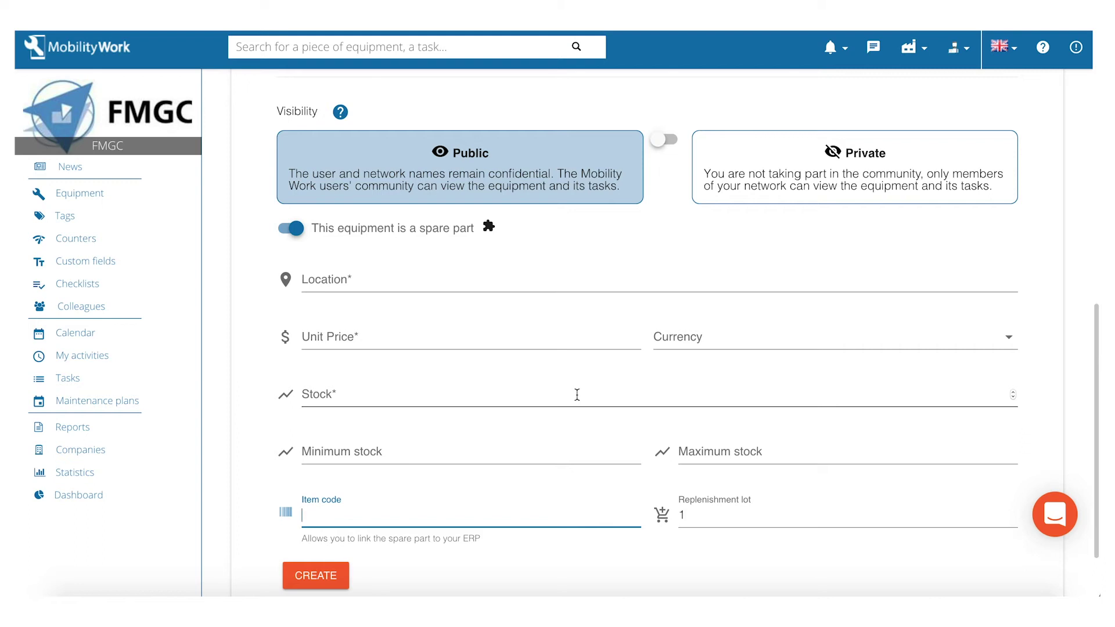
left_click(287, 232)
left_click(286, 230)
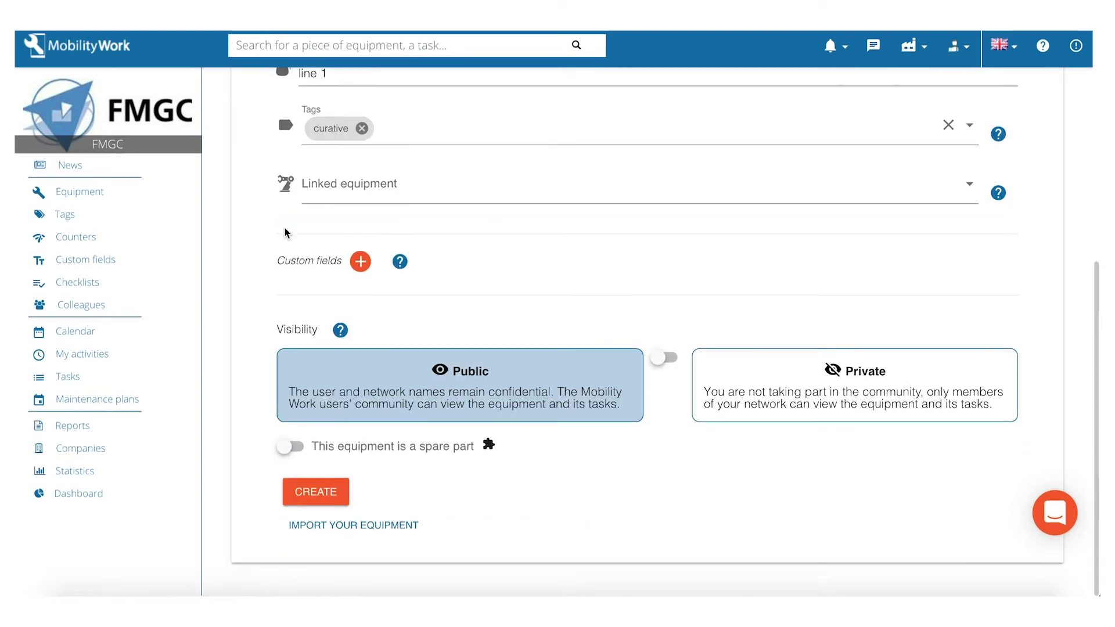
Create the Leroy Somer equipment record with the entered details.
left_click(303, 497)
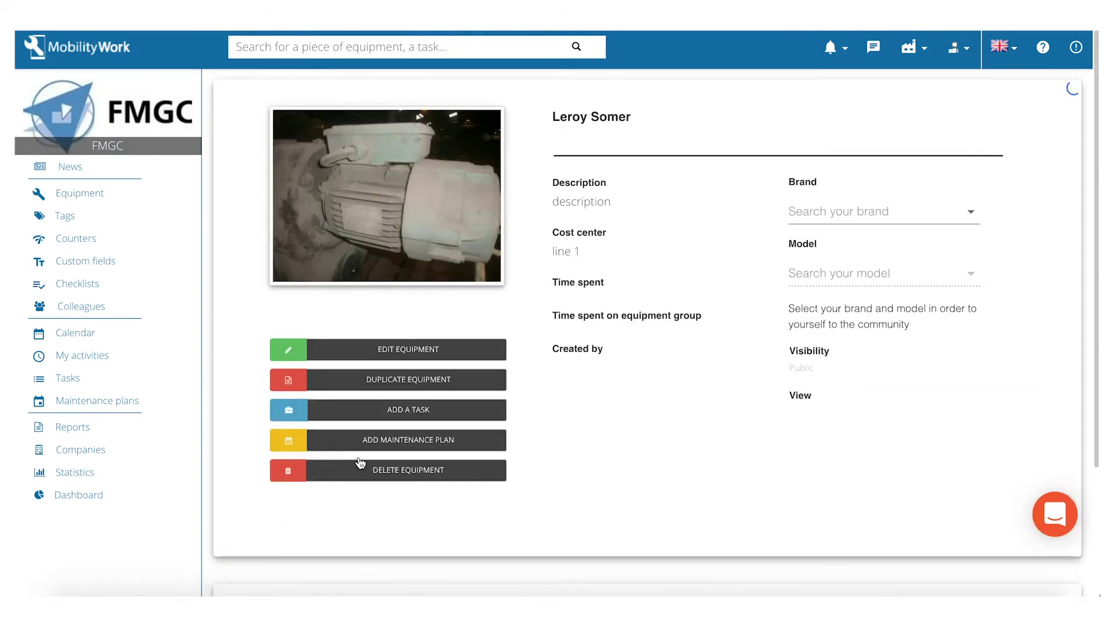
Examine the new equipment's tasks, calendar, linked equipment, documents, task documents, top 5 and counter sections.
scroll(398, 480, "down", 4)
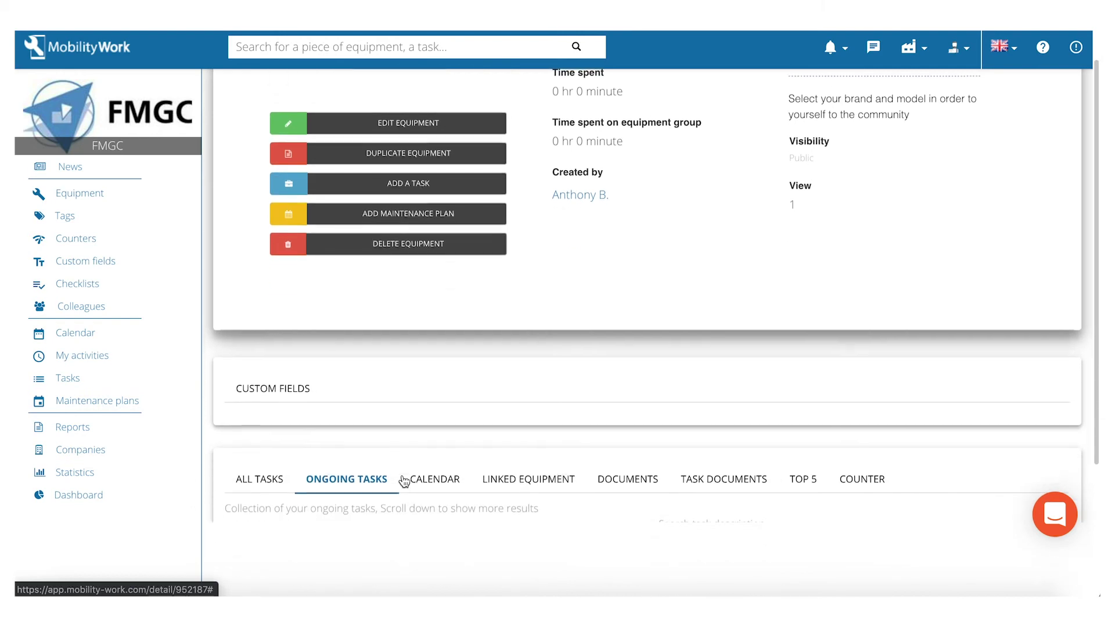
left_click(259, 481)
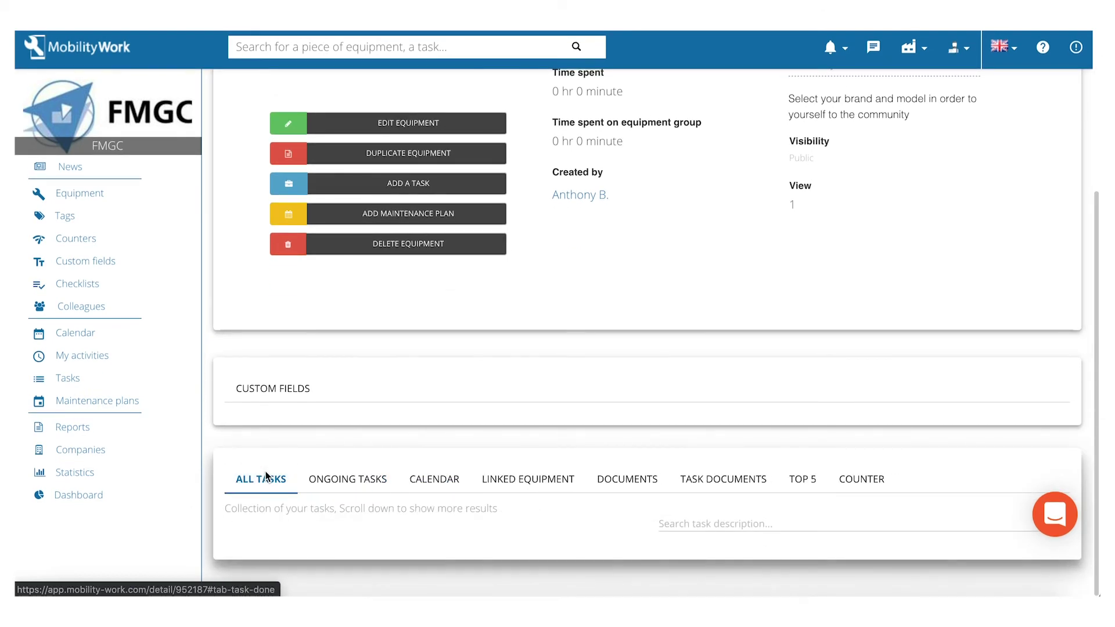
left_click(361, 488)
left_click(437, 485)
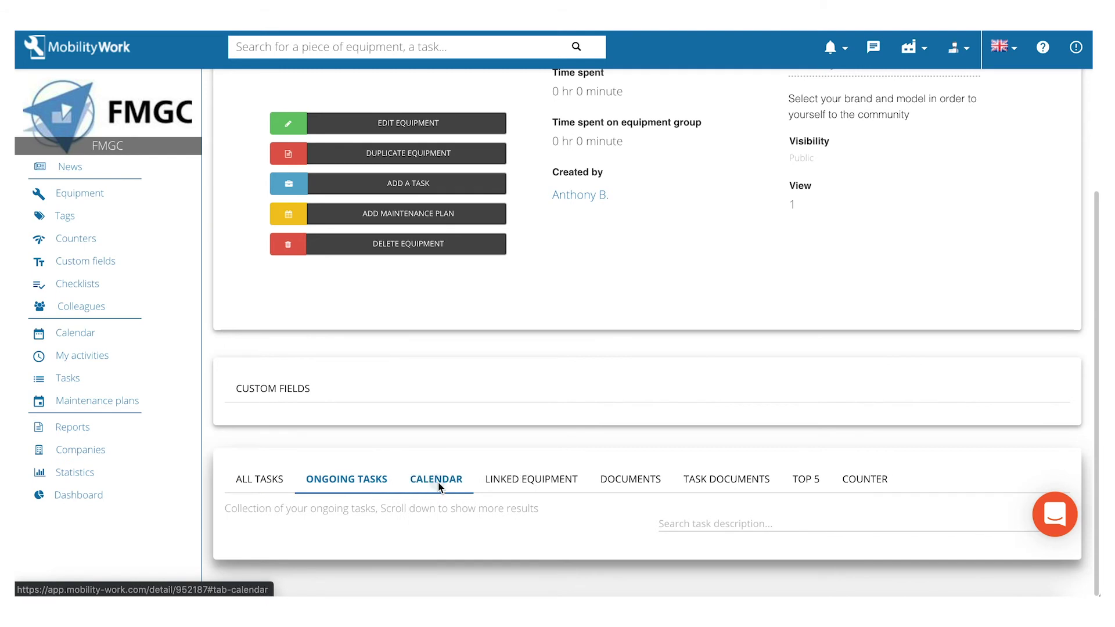
scroll(437, 488, "down", 3)
scroll(438, 493, "up", 3)
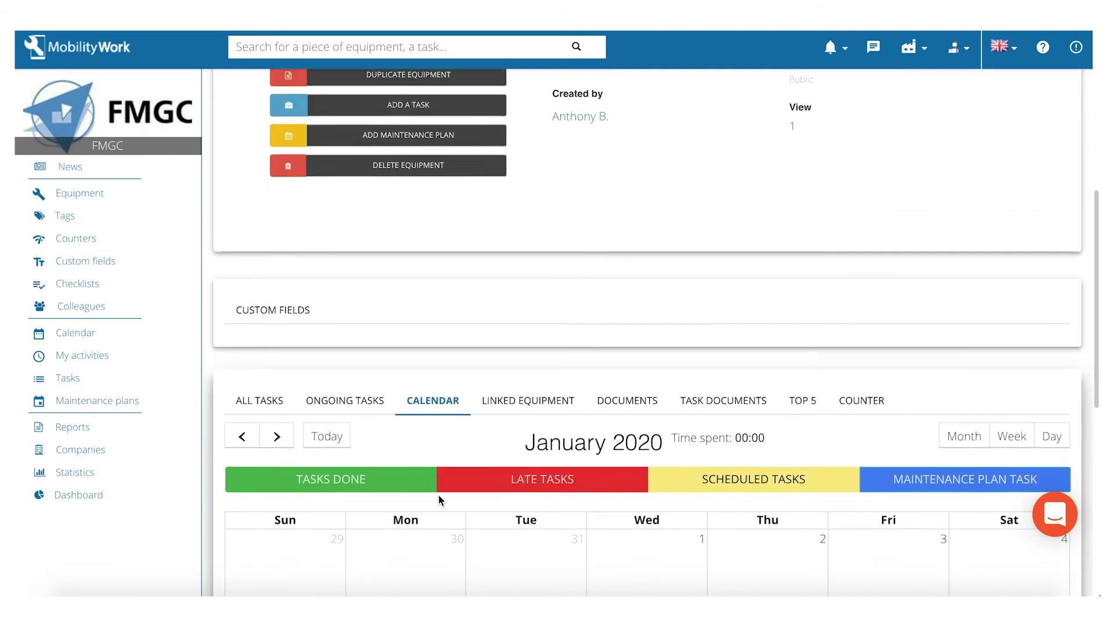
left_click(529, 444)
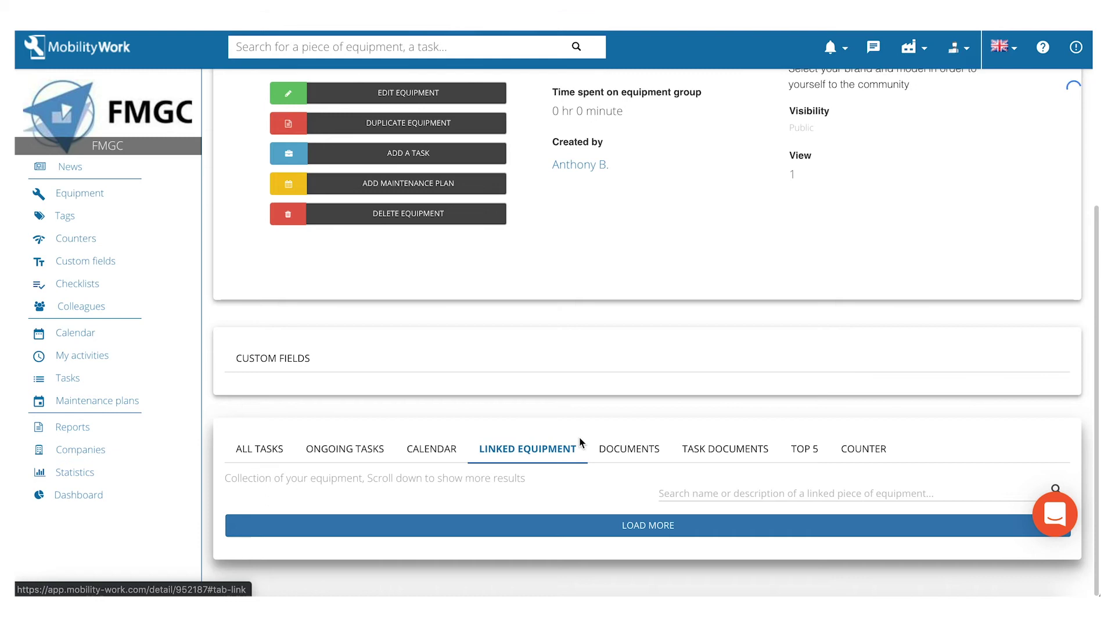
left_click(620, 459)
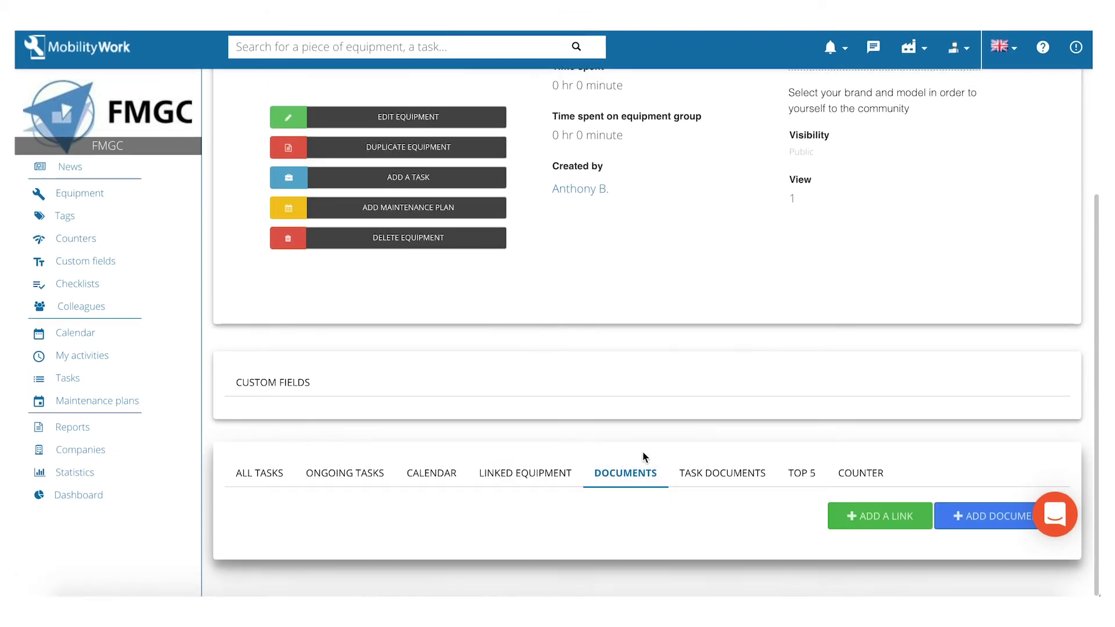
left_click(730, 478)
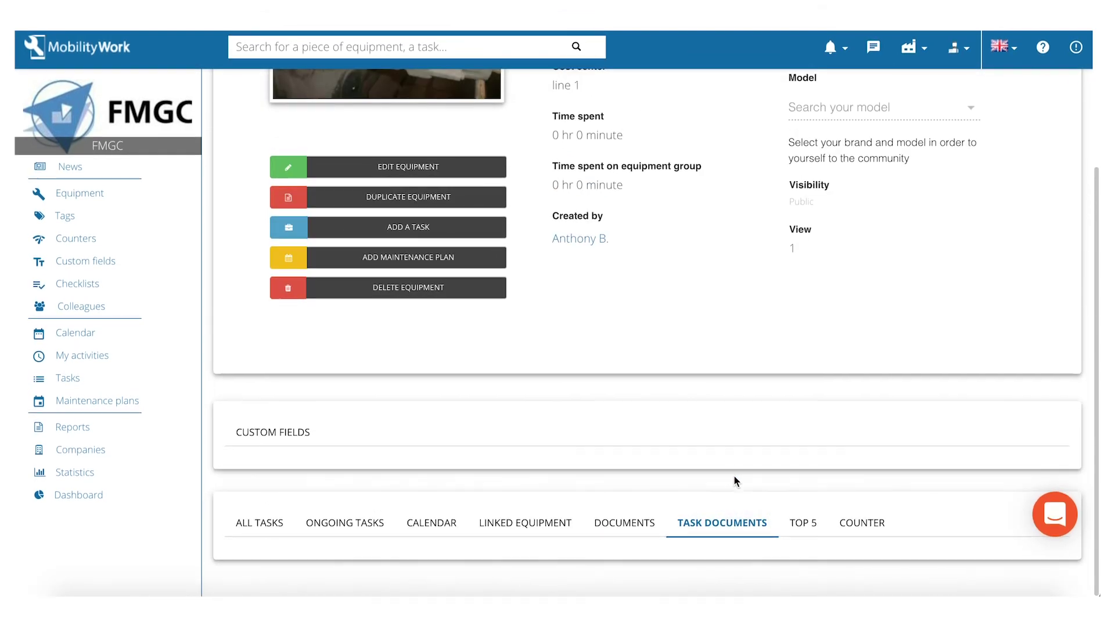
left_click(804, 529)
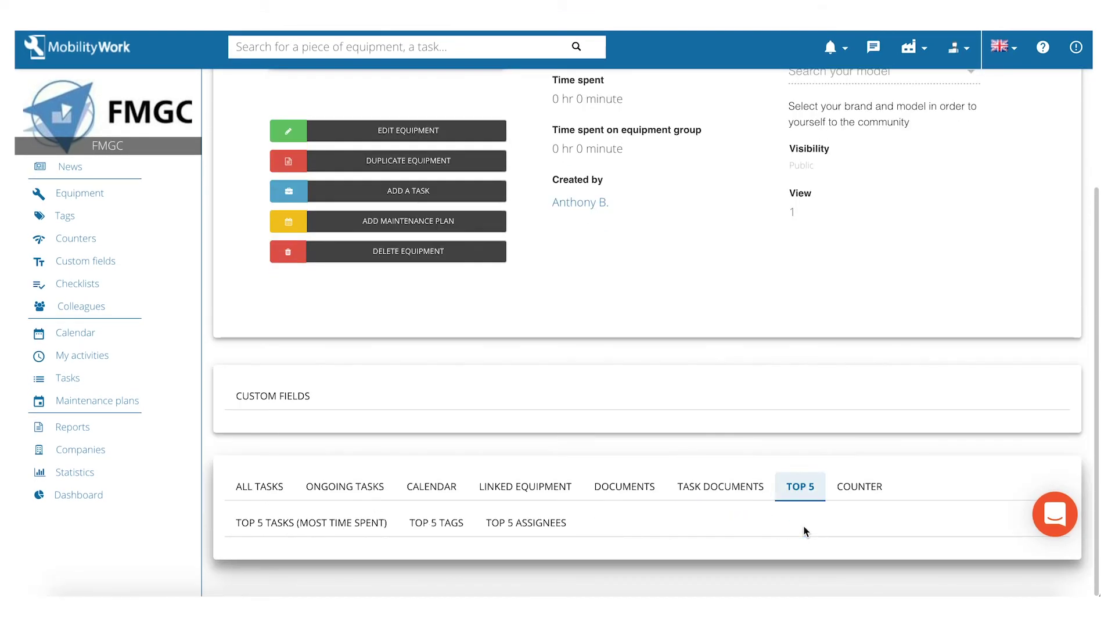
left_click(870, 491)
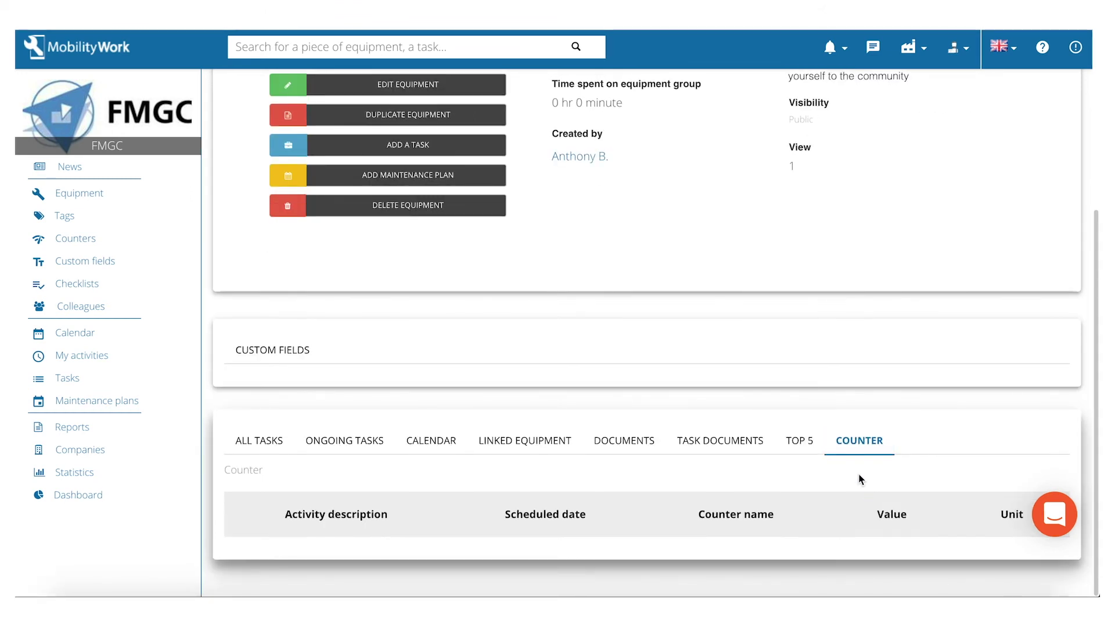
scroll(861, 479, "up", 5)
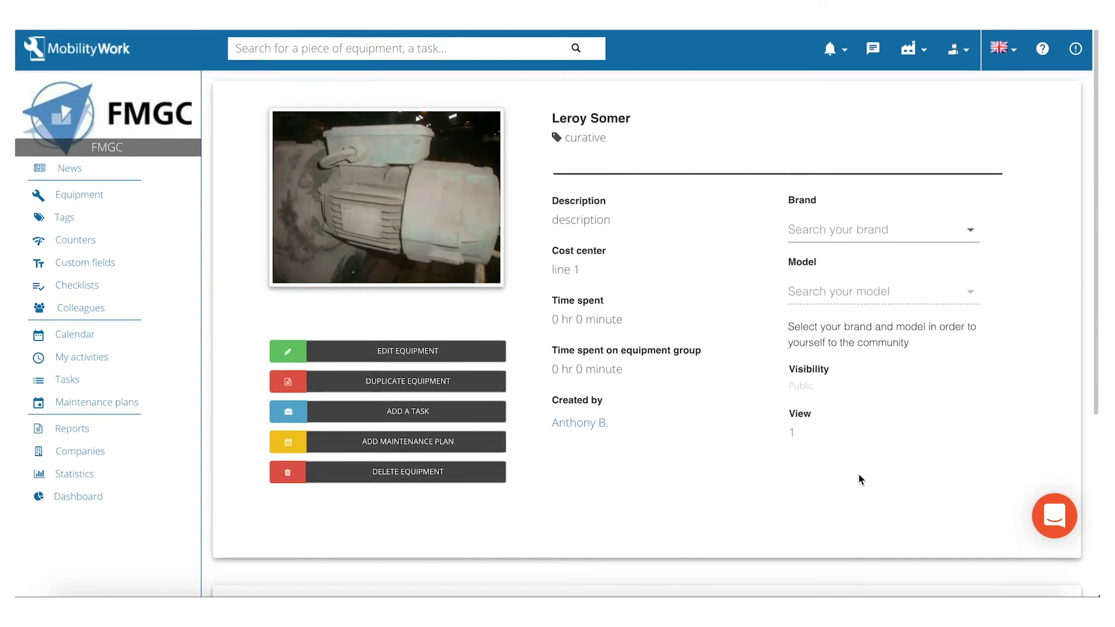
Open the Leroy Somer equipment for editing, try the Private visibility and set it back to Public.
left_click(484, 350)
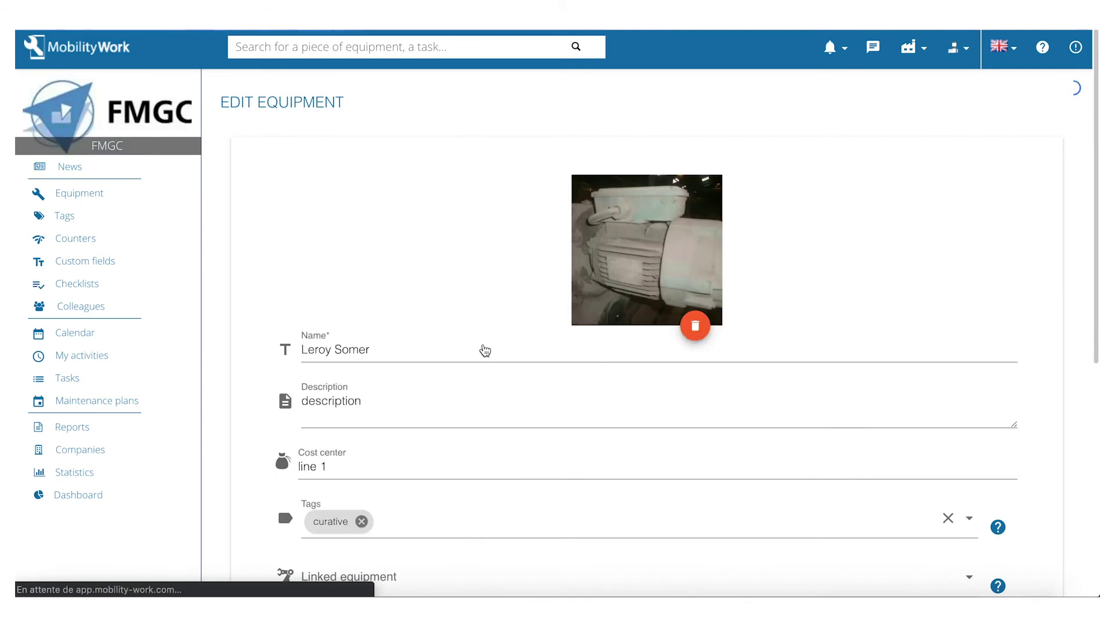
scroll(485, 350, "down", 2)
scroll(484, 350, "down", 4)
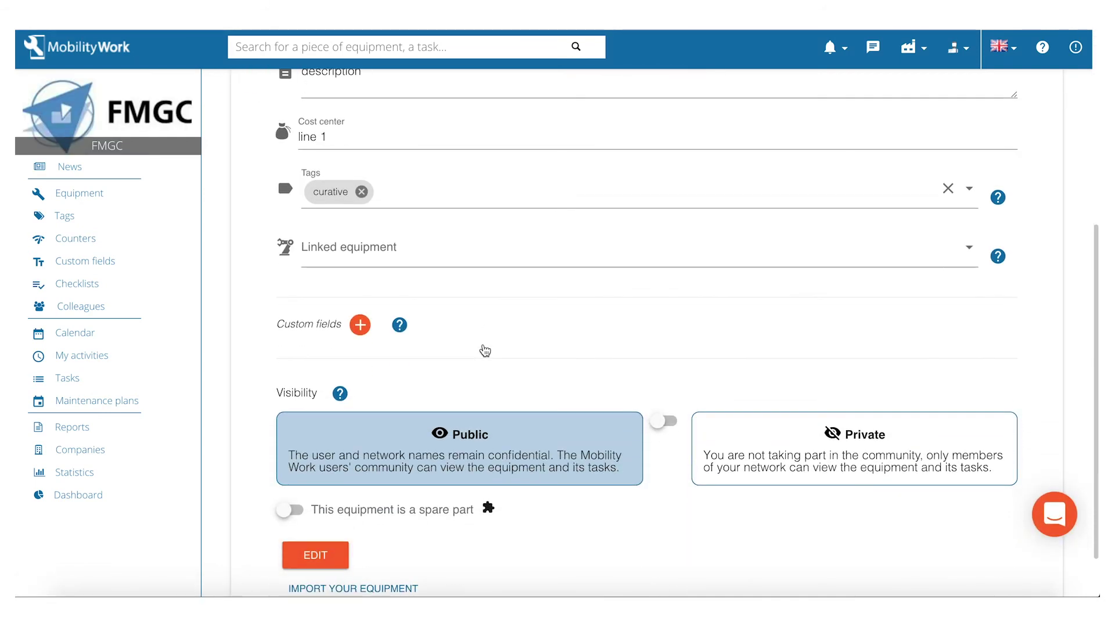
left_click(775, 435)
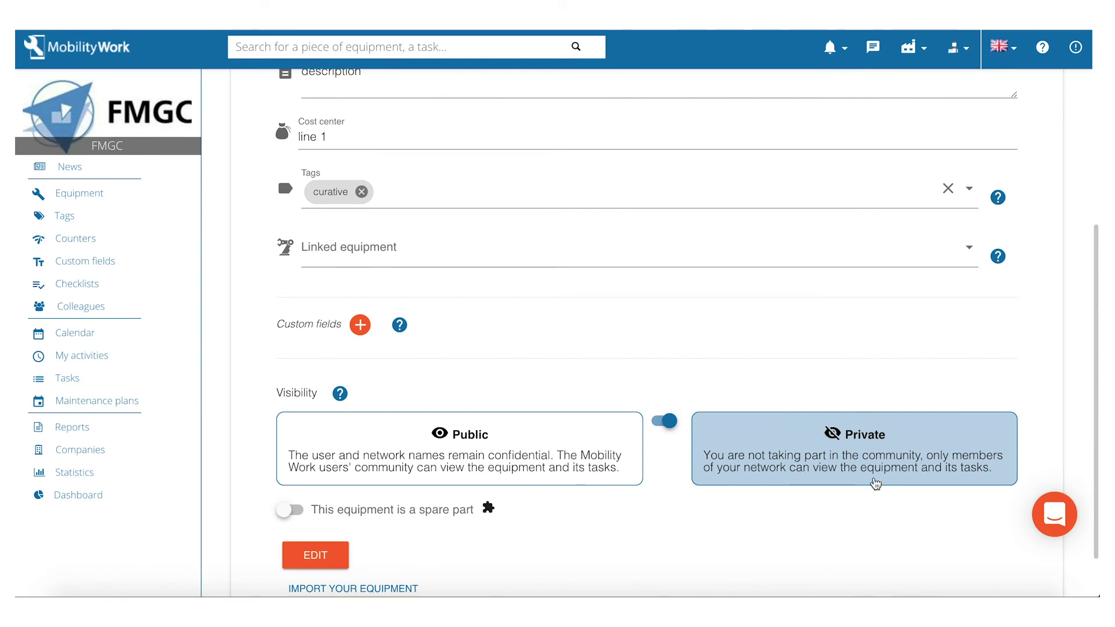
left_click(612, 461)
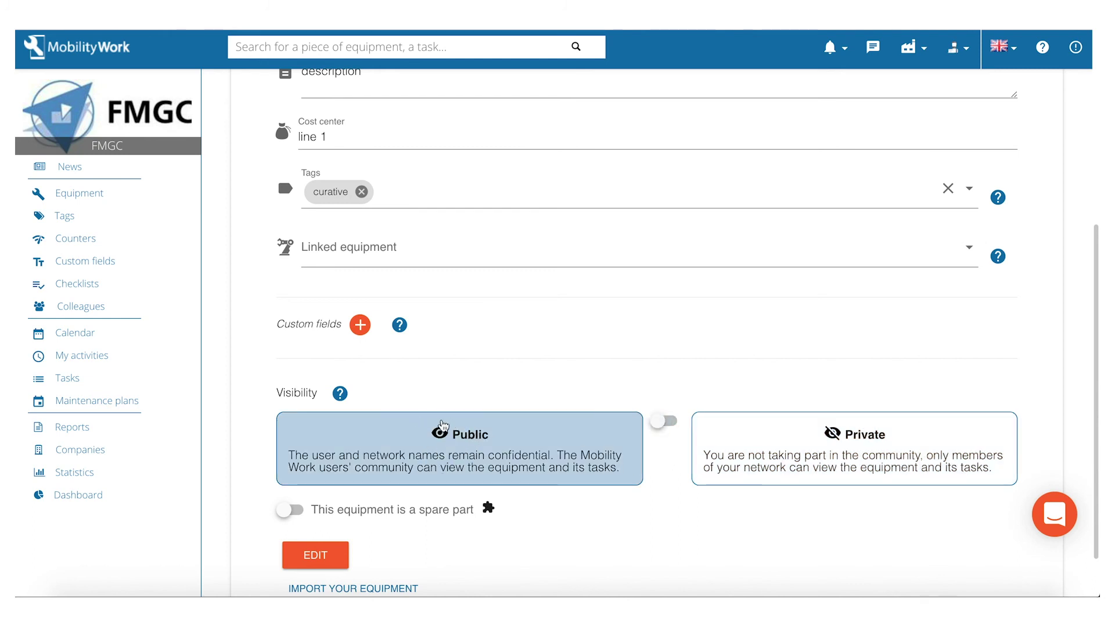
Search for "pont roulant" and open the community equipment Pont roulant described as Zone A.
left_click(450, 48)
type("pont roulant")
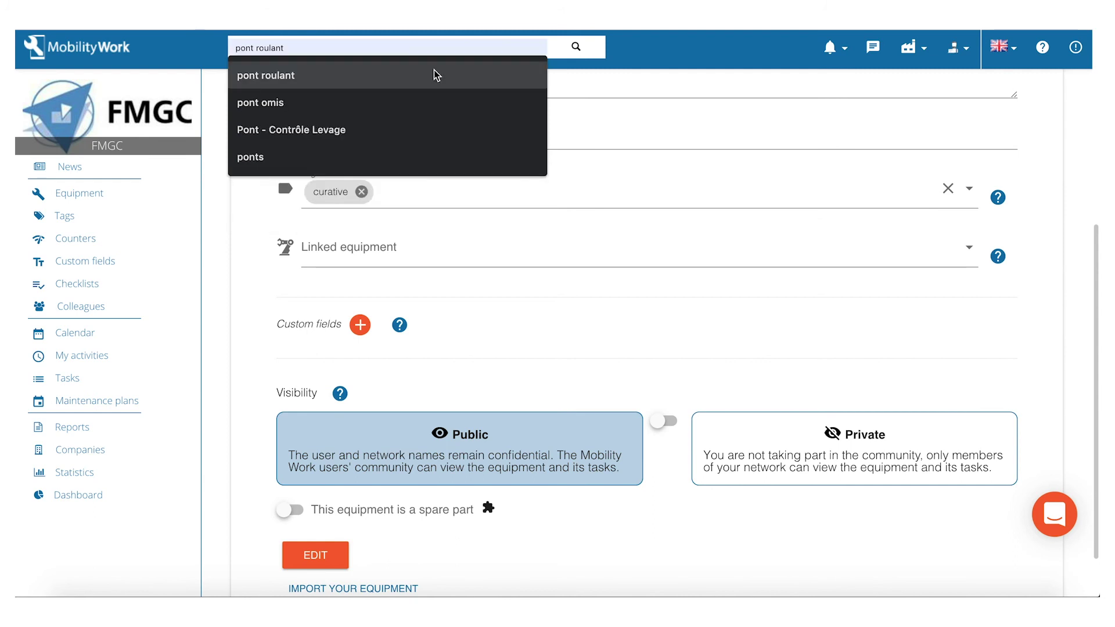
left_click(434, 74)
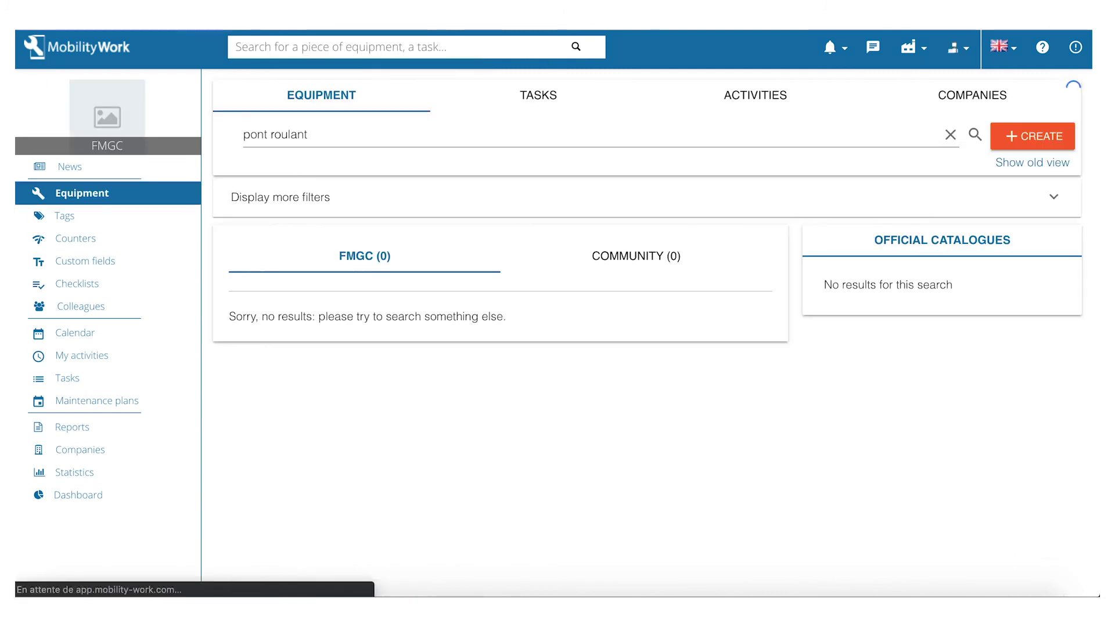
left_click(625, 256)
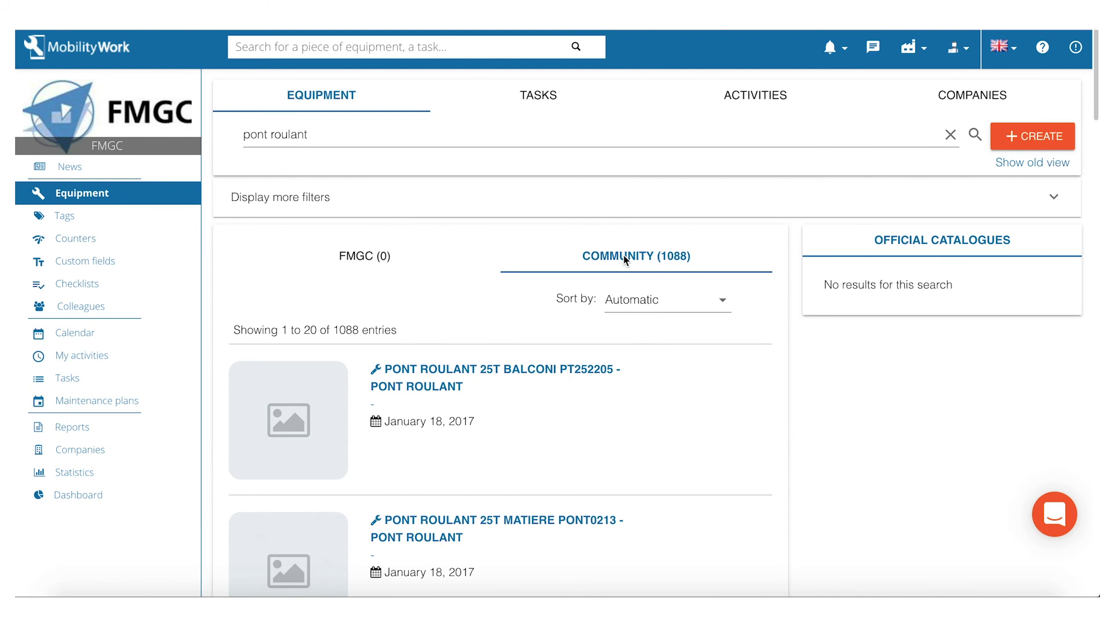
scroll(546, 431, "down", 10)
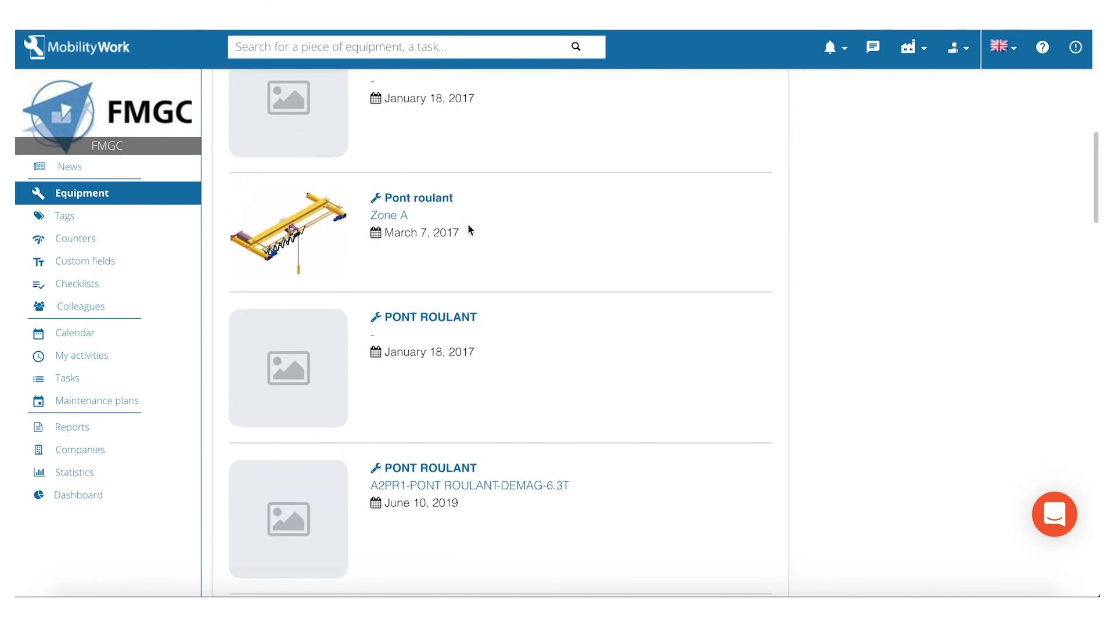
left_click(443, 204)
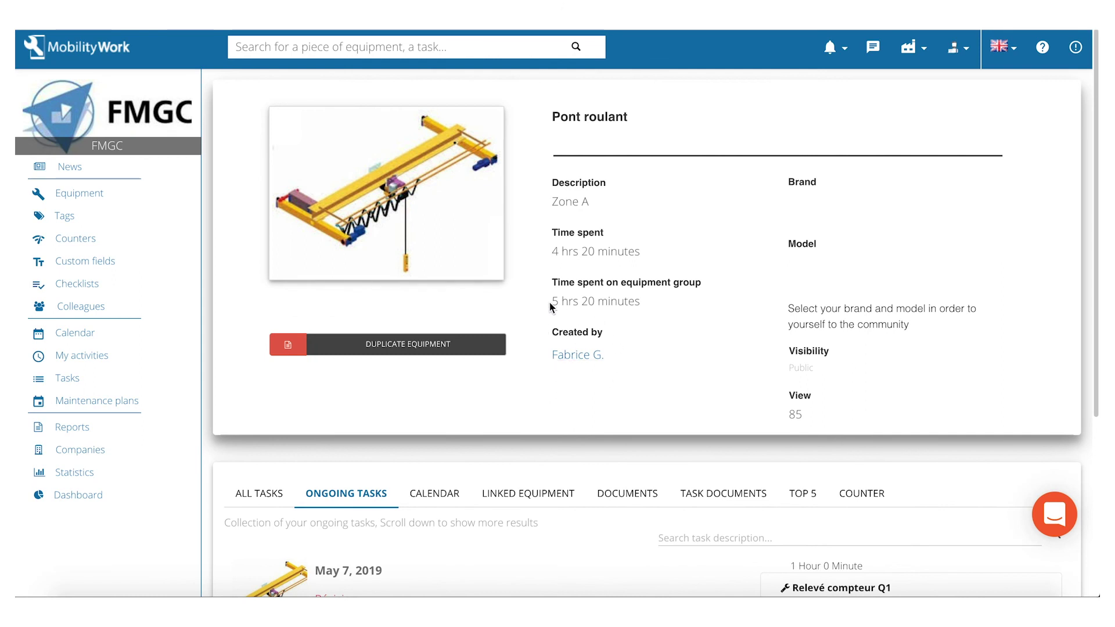
Draft a chat message to the equipment's creator asking for help fixing an issue, and close the chat without sending it.
left_click(576, 360)
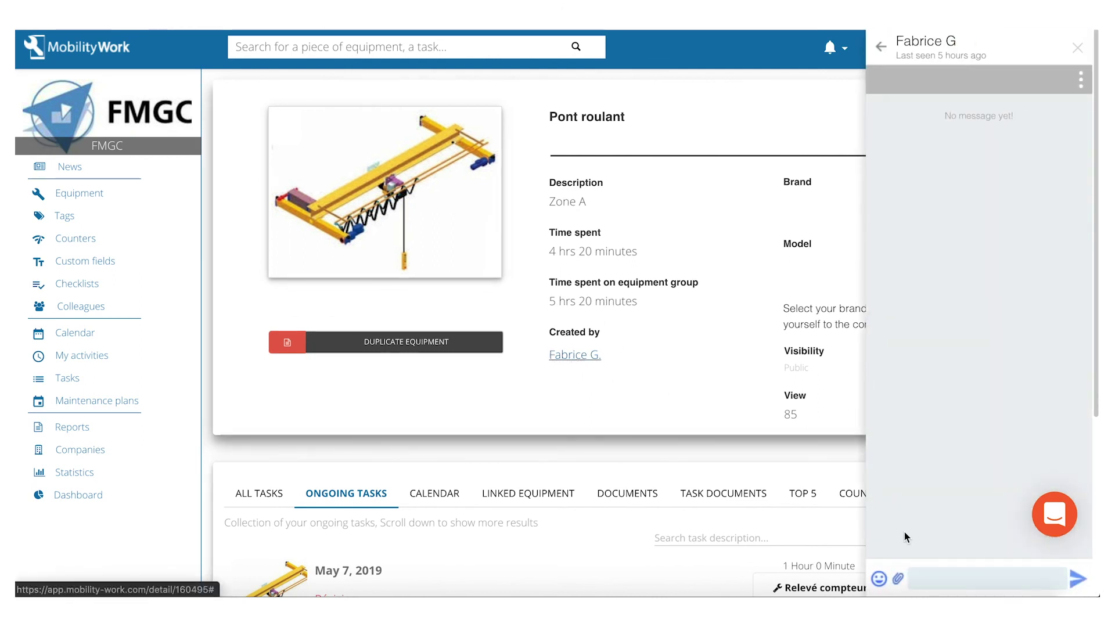
left_click(921, 571)
type("H")
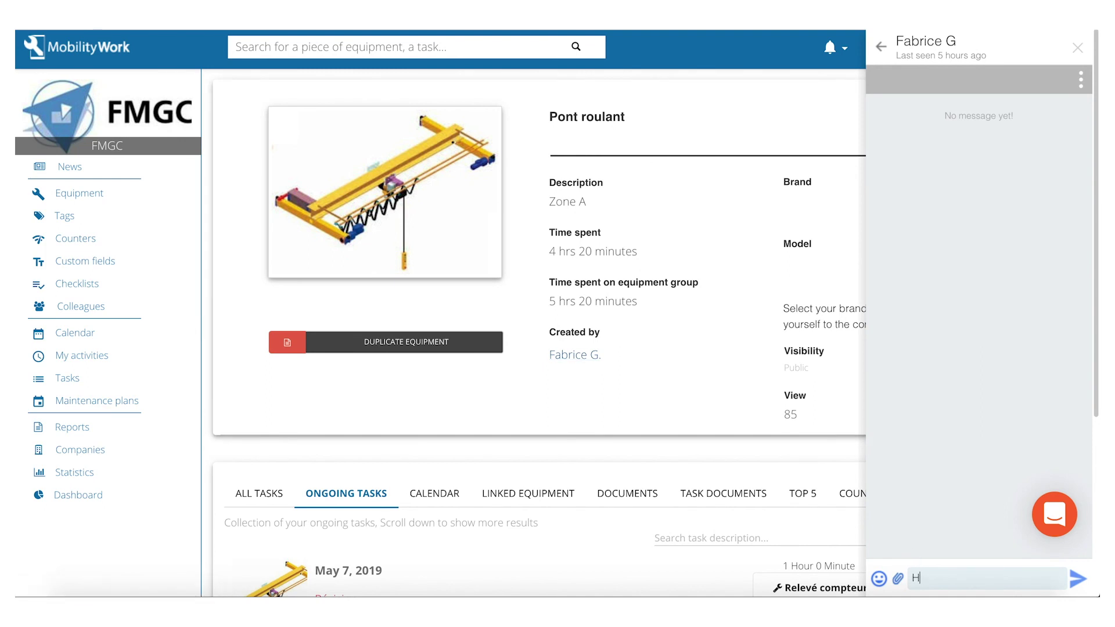
type("i Fabrice, can you hel")
type("p me fix")
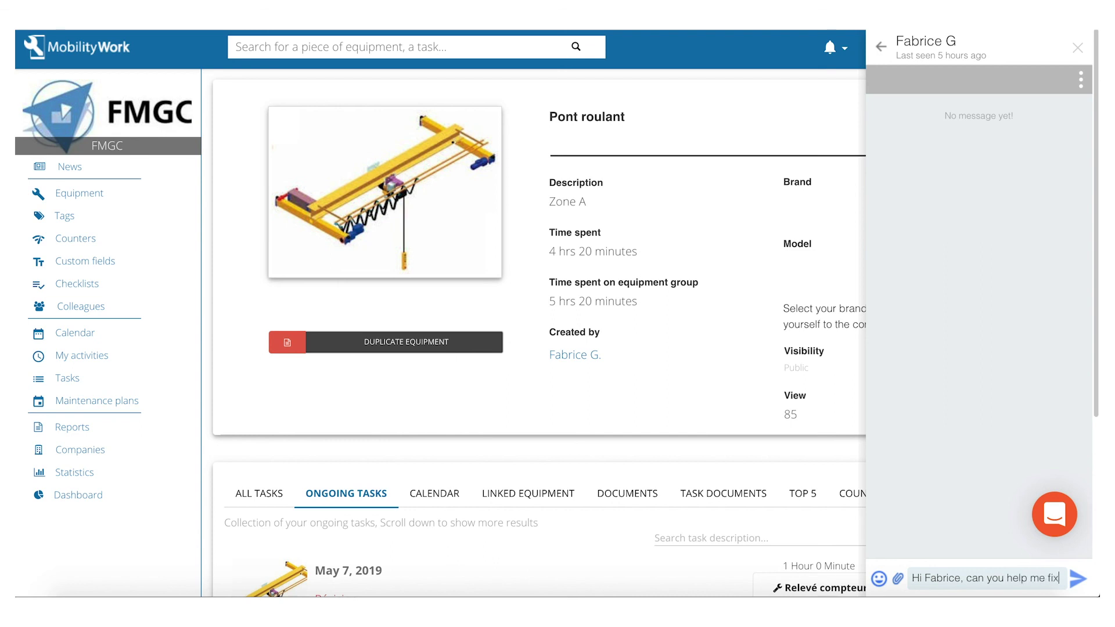
type(" an issue")
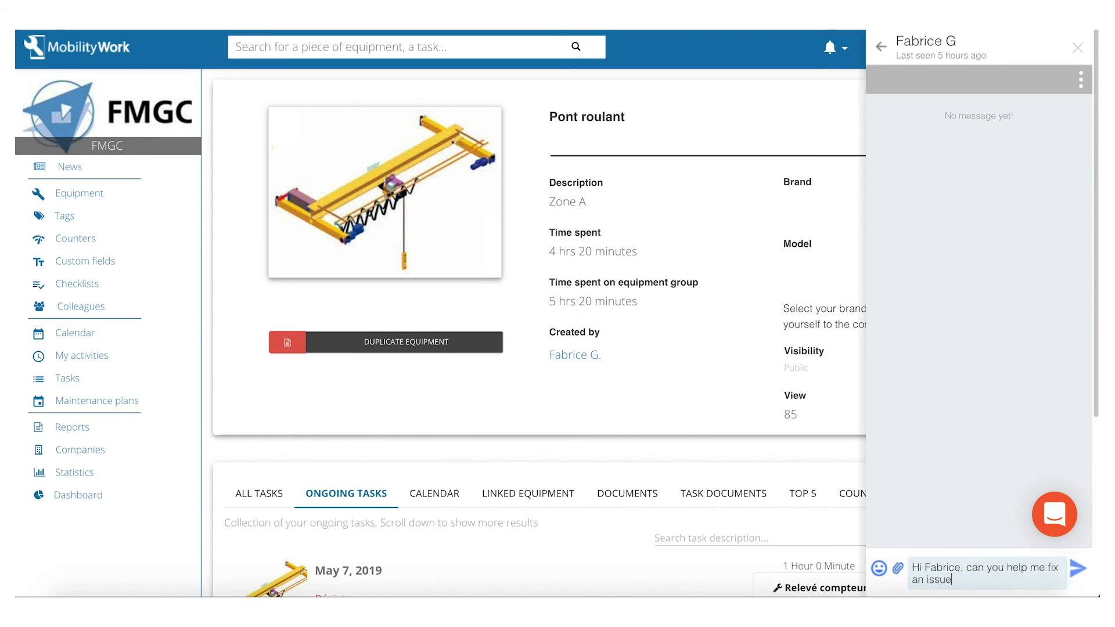
type("? thank you")
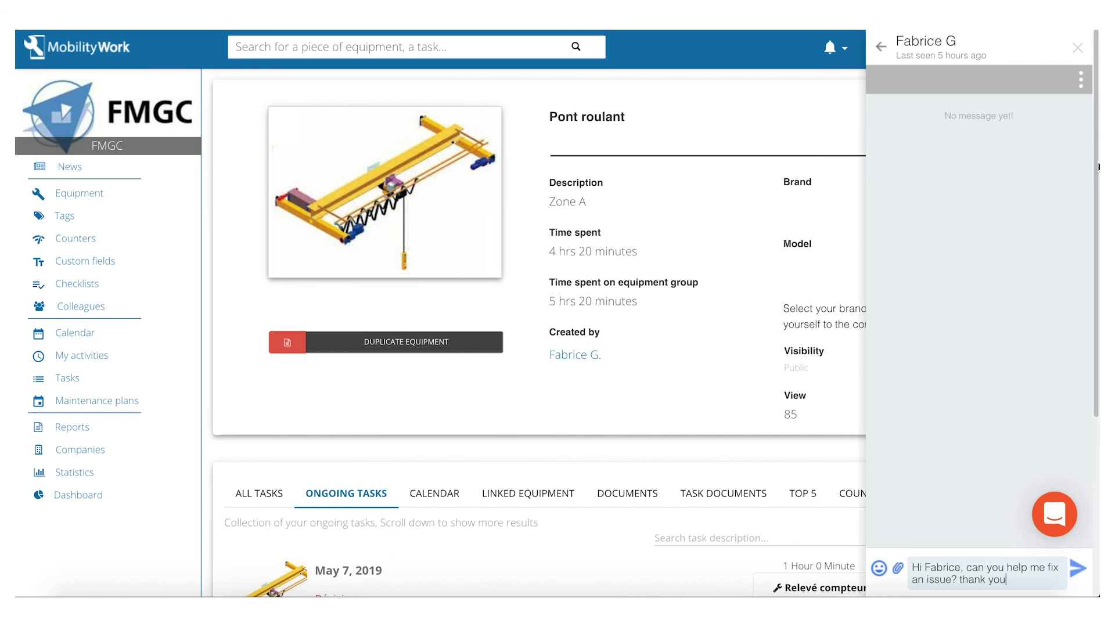
left_click(1078, 43)
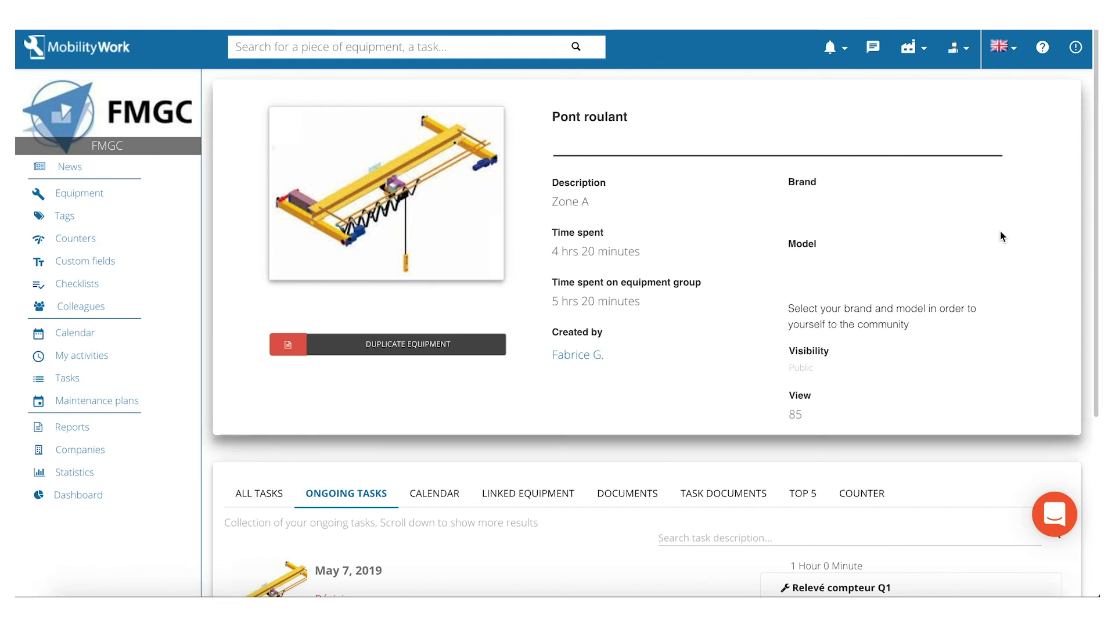
Examine the ongoing tasks of the Pont roulant equipment.
scroll(1001, 236, "down", 5)
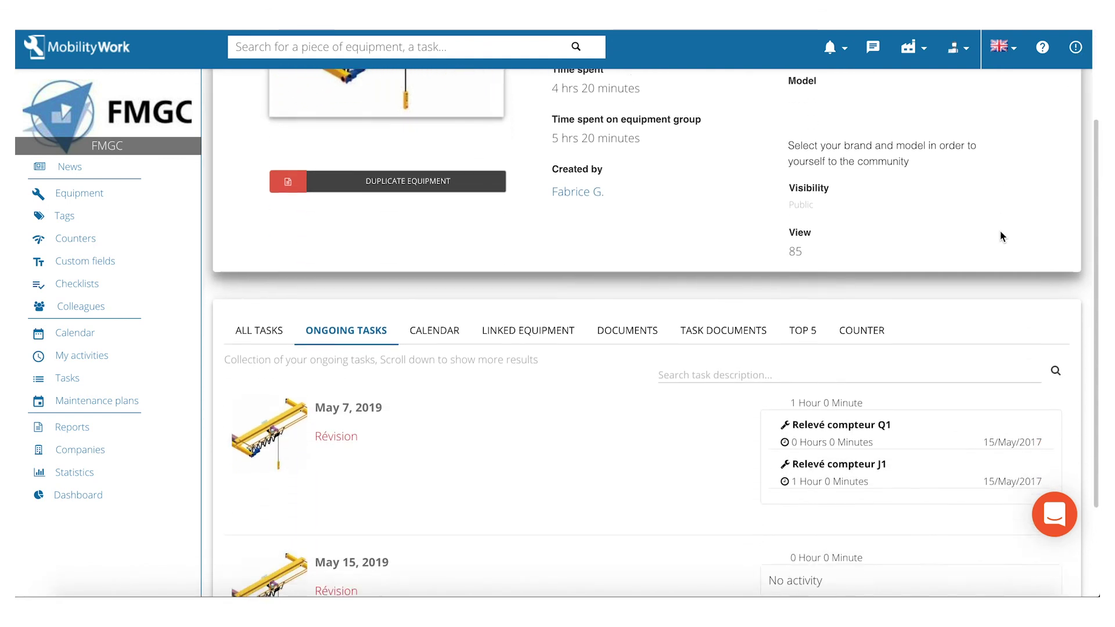